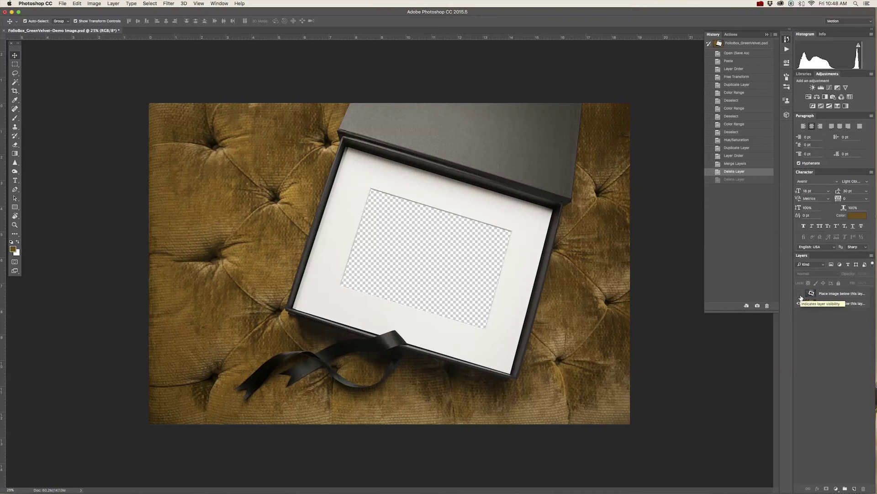
Show the blue velvet layer with the sample photo and delete it, keeping only the mustard velvet mockup layer
{"action": "left_click", "coordinate": [801, 296]}
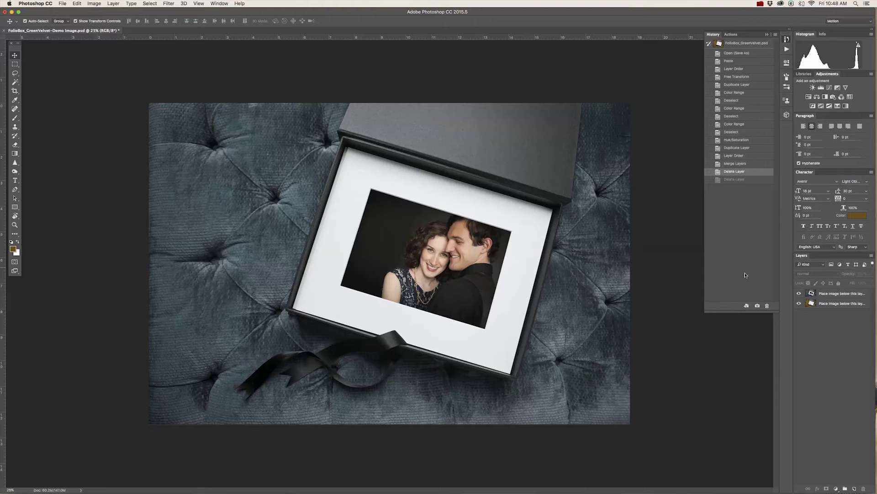
{"action": "left_click_drag", "start_coordinate": [837, 295], "coordinate": [864, 488]}
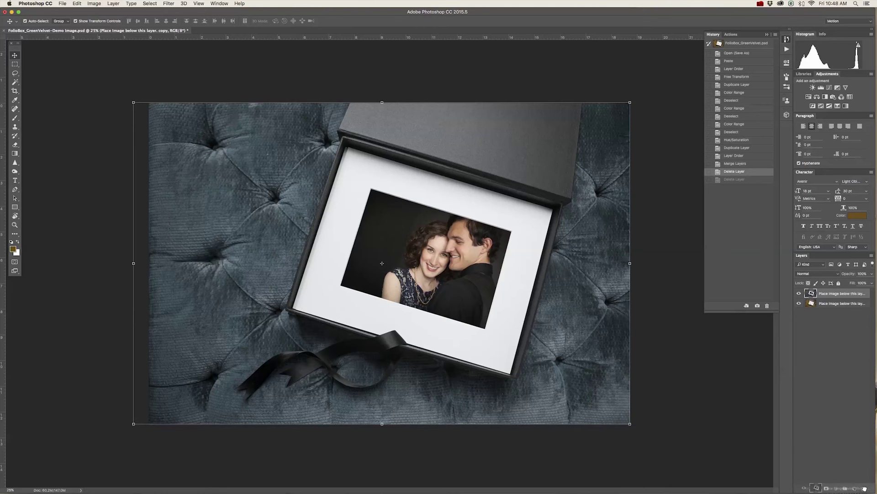
{"action": "left_click", "coordinate": [844, 299], "text": "super"}
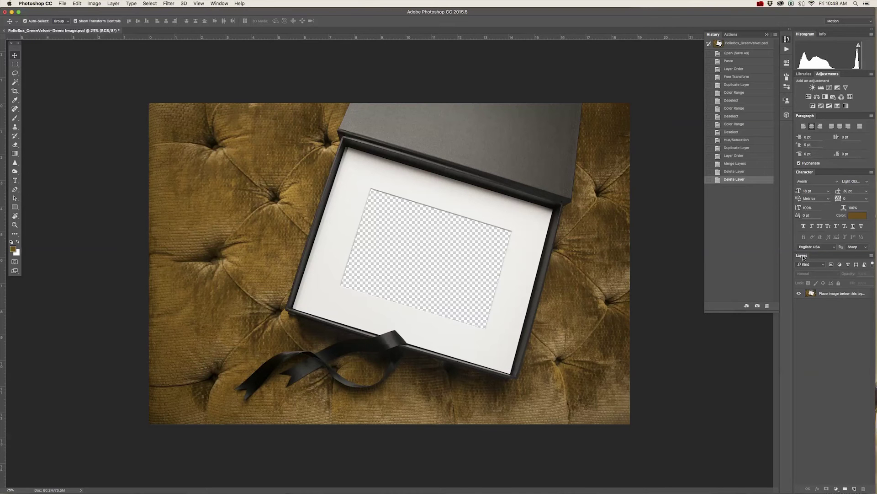
Float the Layers panel beside the mockup image and select the mustard velvet layer
{"action": "left_click_drag", "start_coordinate": [803, 256], "coordinate": [624, 98]}
{"action": "left_click", "coordinate": [660, 139]}
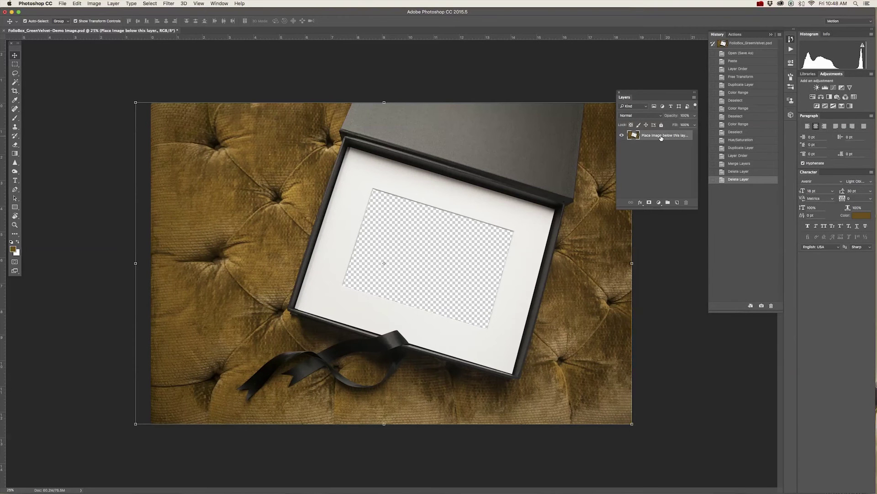
{"action": "left_click_drag", "start_coordinate": [653, 94], "coordinate": [706, 93]}
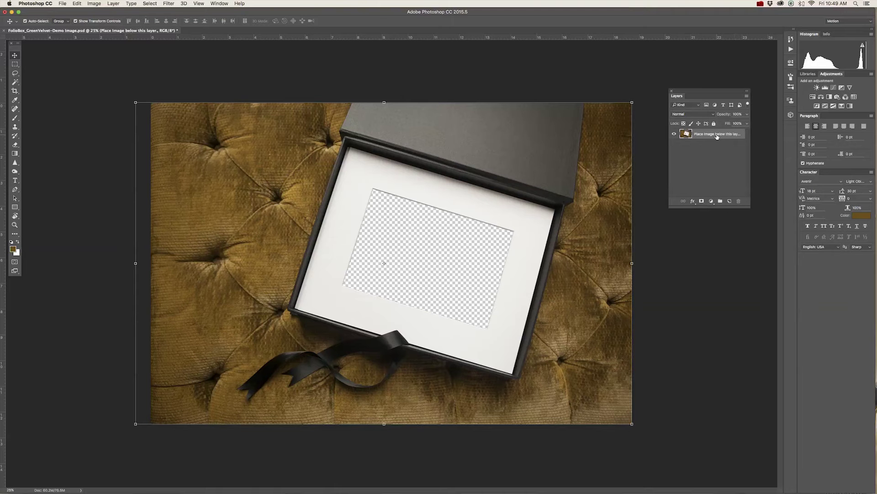
Duplicate the mustard velvet mockup layer and hide the original beneath the copy
{"action": "left_click_drag", "start_coordinate": [717, 136], "coordinate": [730, 202]}
{"action": "left_click", "coordinate": [675, 145]}
Recolor the duplicate mockup layer to a muted slate blue with Hue/Saturation, using hue about +168 and saturation about -67
{"action": "left_click", "coordinate": [95, 4]}
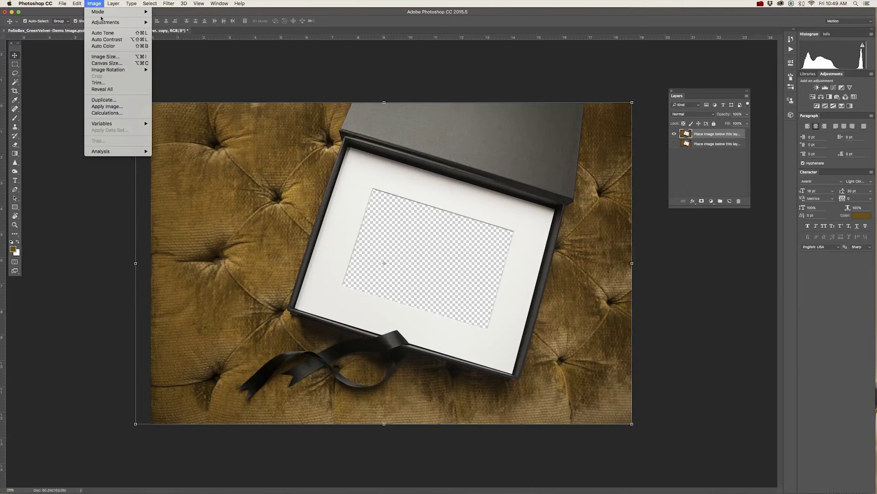
{"action": "mouse_move", "coordinate": [132, 22]}
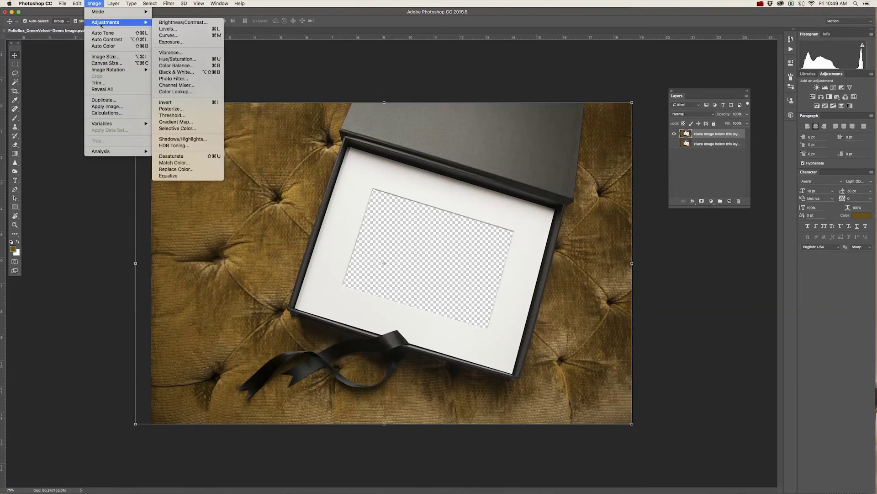
{"action": "left_click", "coordinate": [197, 59]}
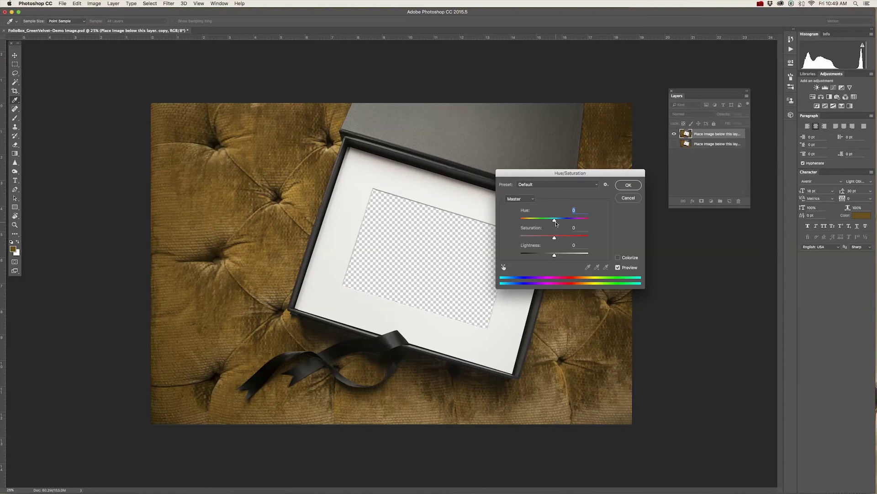
{"action": "left_click", "coordinate": [524, 201]}
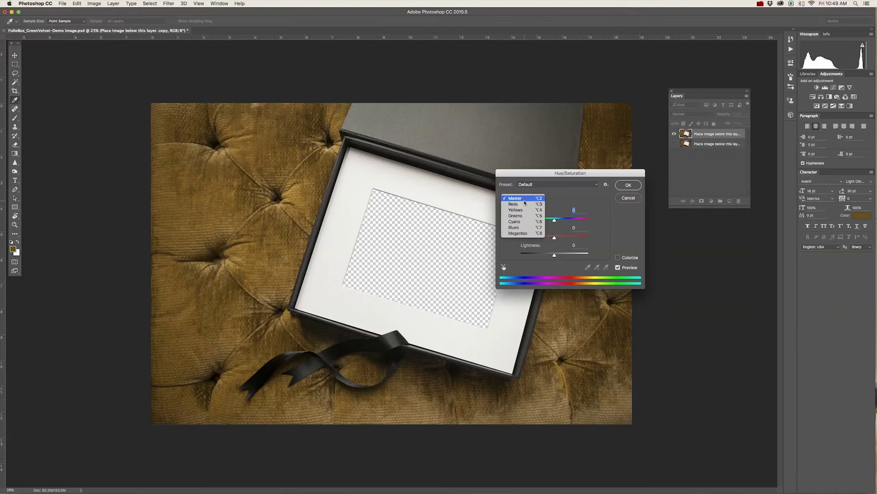
{"action": "left_click", "coordinate": [526, 200]}
{"action": "left_click", "coordinate": [527, 199]}
{"action": "left_click", "coordinate": [528, 200]}
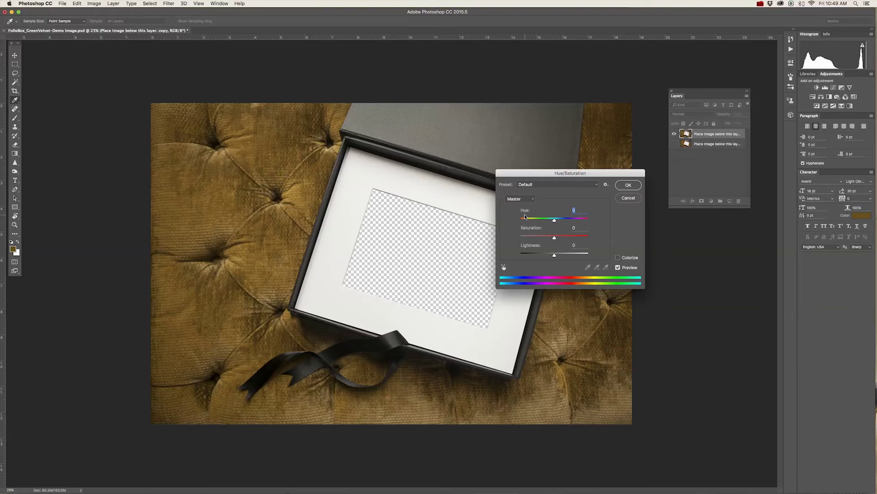
{"action": "left_click_drag", "start_coordinate": [555, 221], "coordinate": [588, 228]}
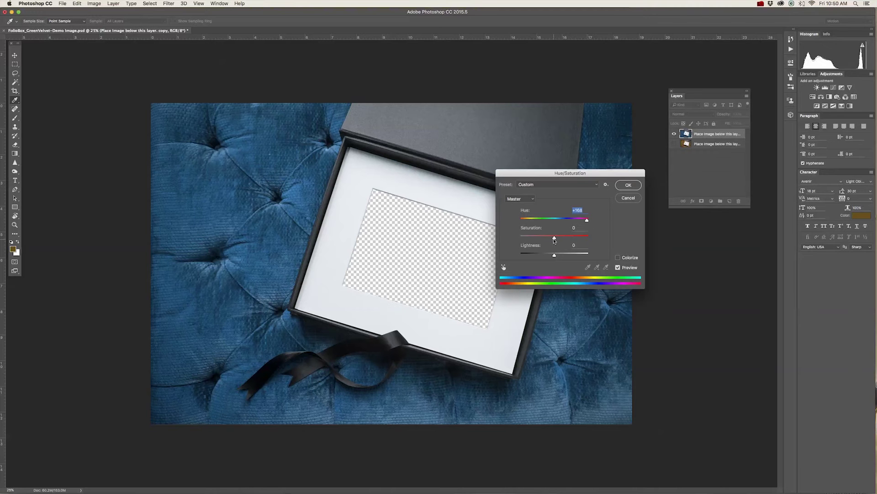
{"action": "left_click_drag", "start_coordinate": [554, 239], "coordinate": [532, 239]}
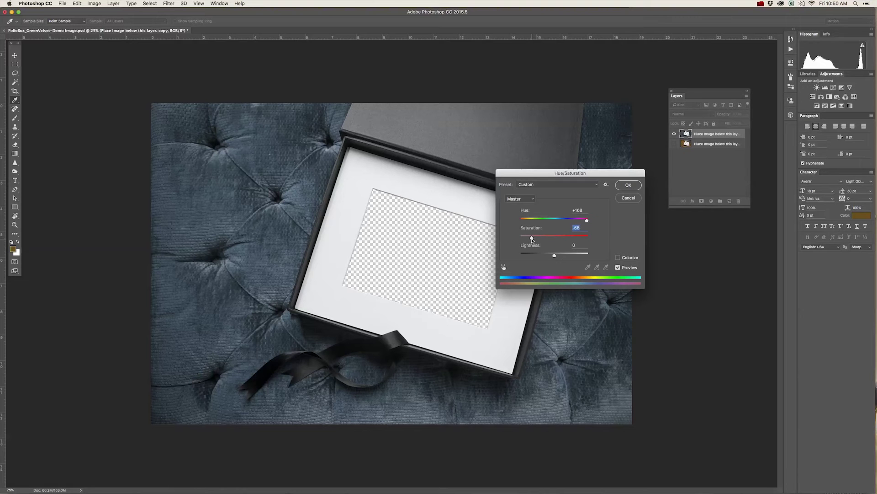
{"action": "left_click", "coordinate": [629, 185]}
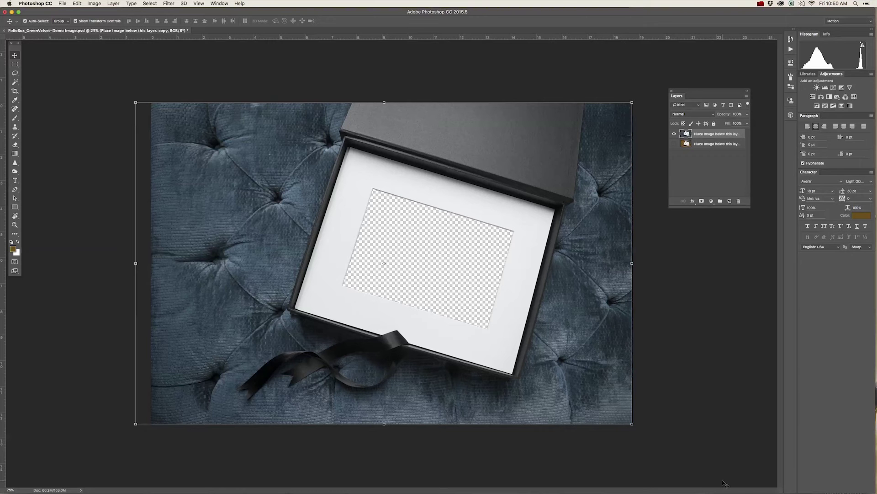
Bring the minimized couple photo IMG_3634.jpg into the mockup document and place its layer directly below the blue mockup layer
{"action": "mouse_move", "coordinate": [727, 484]}
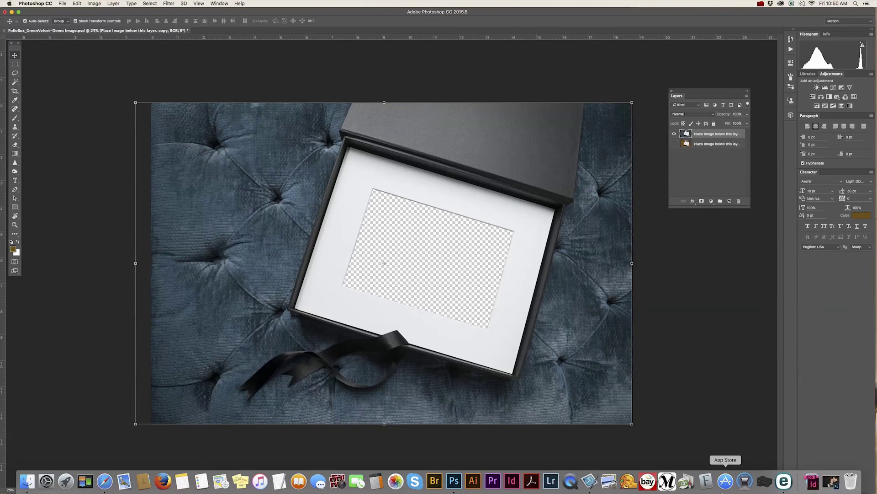
{"action": "left_click", "coordinate": [832, 482]}
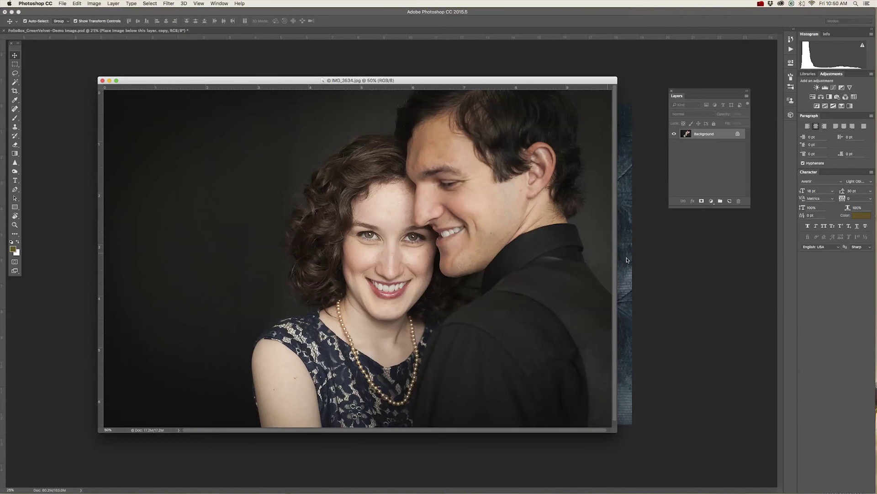
{"action": "left_click_drag", "start_coordinate": [626, 259], "coordinate": [528, 258]}
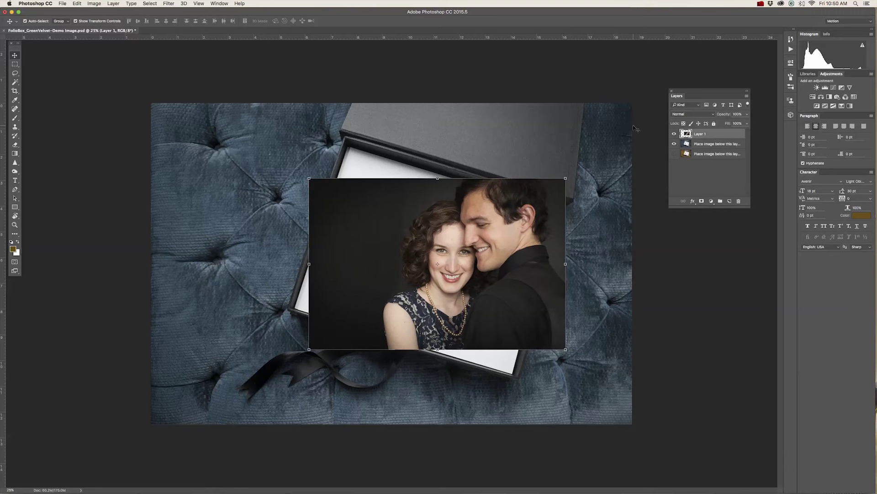
{"action": "left_click_drag", "start_coordinate": [720, 137], "coordinate": [721, 149]}
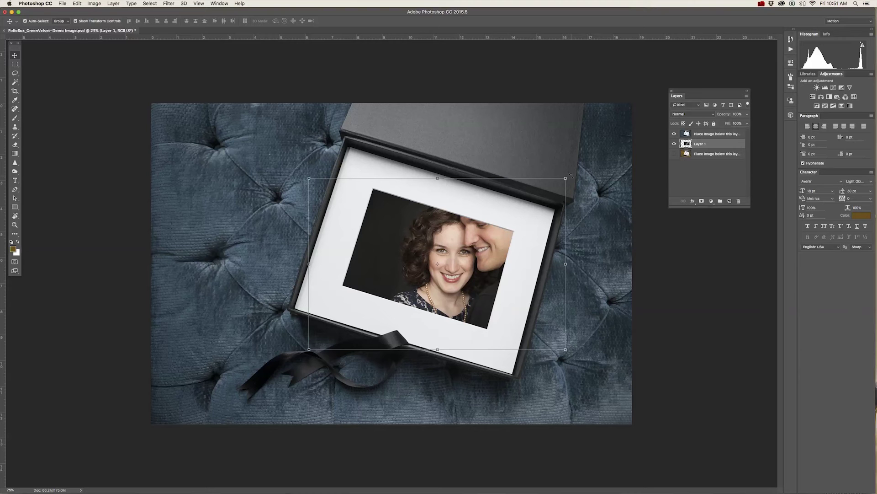
{"action": "left_click_drag", "start_coordinate": [571, 175], "coordinate": [586, 201]}
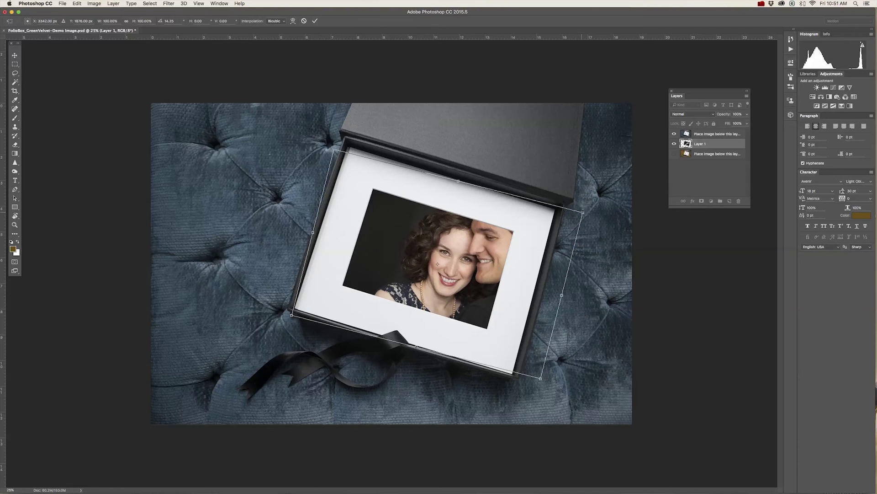
{"action": "key", "text": "ctrl+z"}
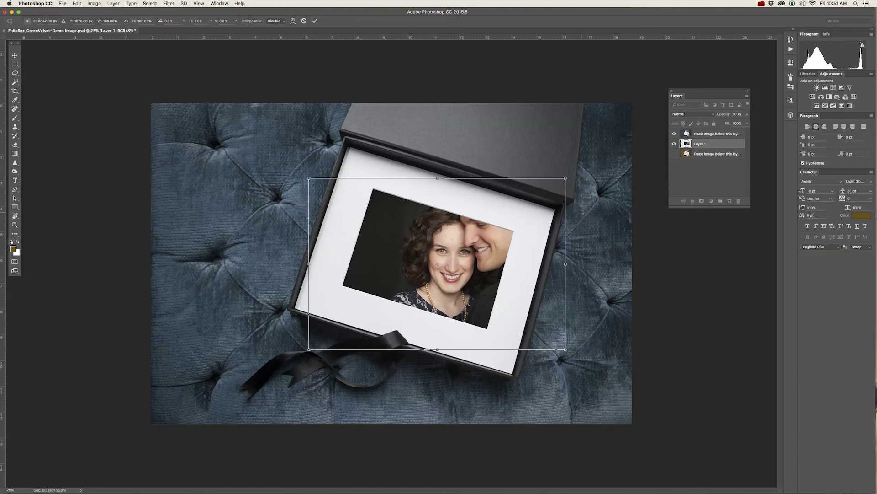
{"action": "left_click", "coordinate": [95, 3]}
{"action": "key", "text": "Escape"}
Rotate the photo layer about 16.6° clockwise to match the angle of the mat opening
{"action": "left_click", "coordinate": [77, 4]}
{"action": "mouse_move", "coordinate": [105, 149]}
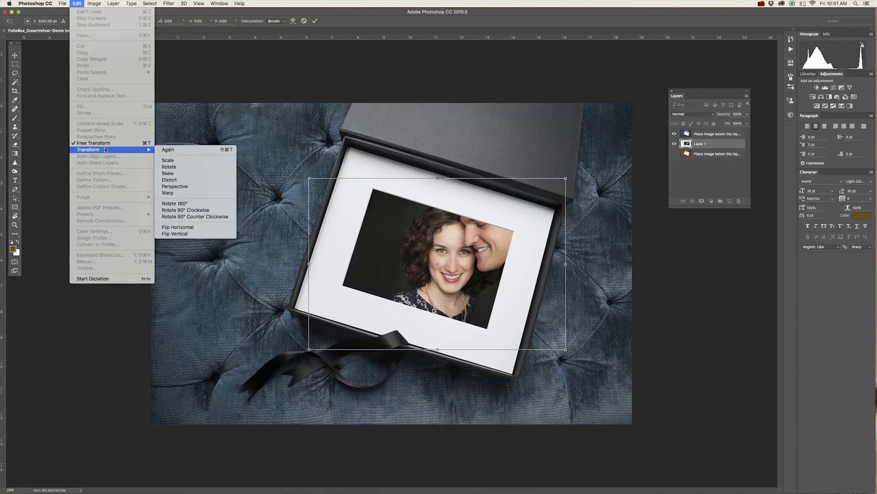
{"action": "left_click", "coordinate": [176, 166]}
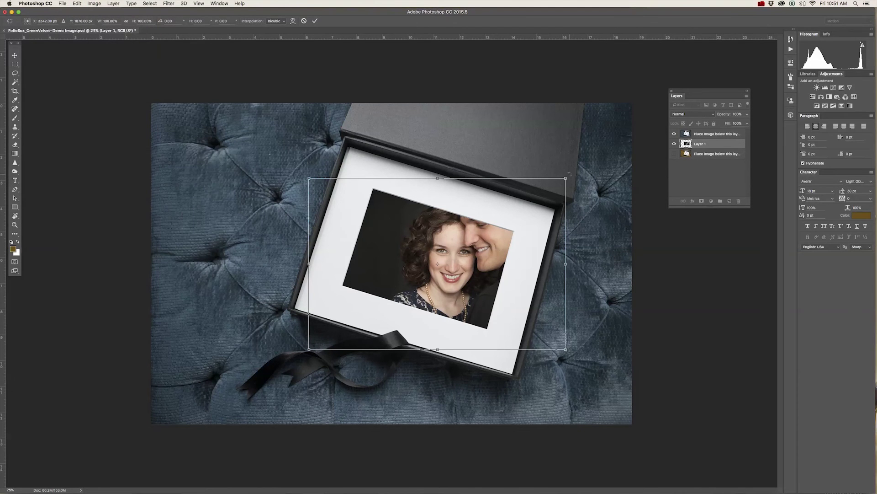
{"action": "left_click_drag", "start_coordinate": [570, 174], "coordinate": [589, 214]}
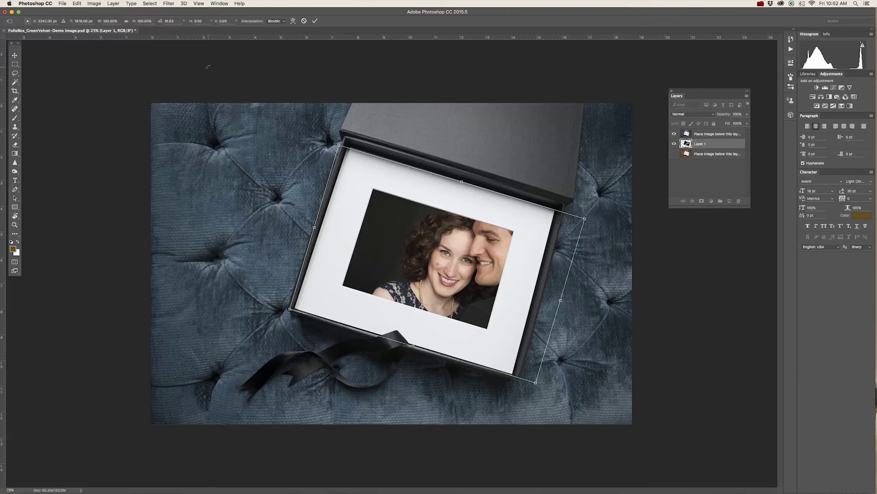
Scale the photo proportionally to about 62.5% and move it so it fills the mat opening on every side
{"action": "left_click", "coordinate": [94, 3]}
{"action": "mouse_move", "coordinate": [77, 4]}
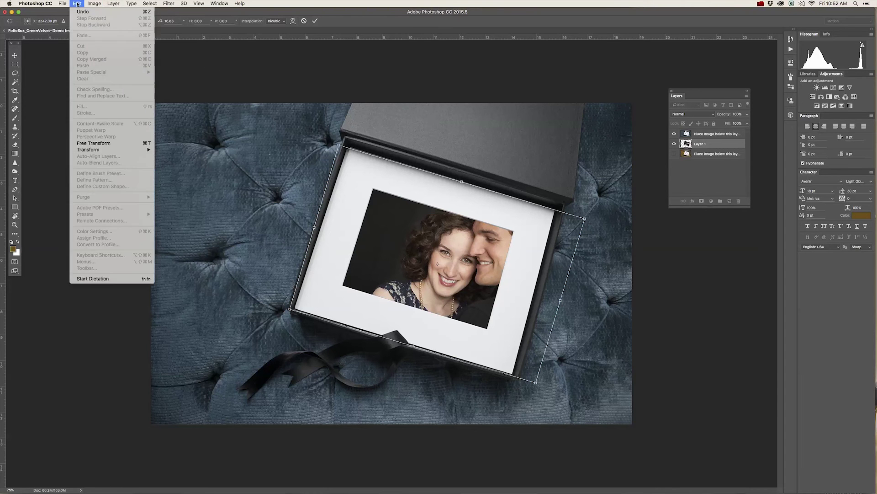
{"action": "mouse_move", "coordinate": [99, 150]}
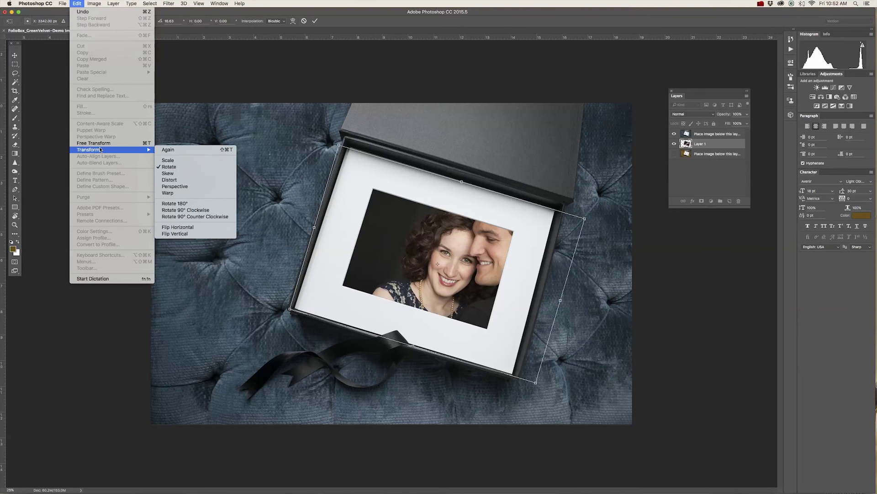
{"action": "left_click", "coordinate": [179, 162]}
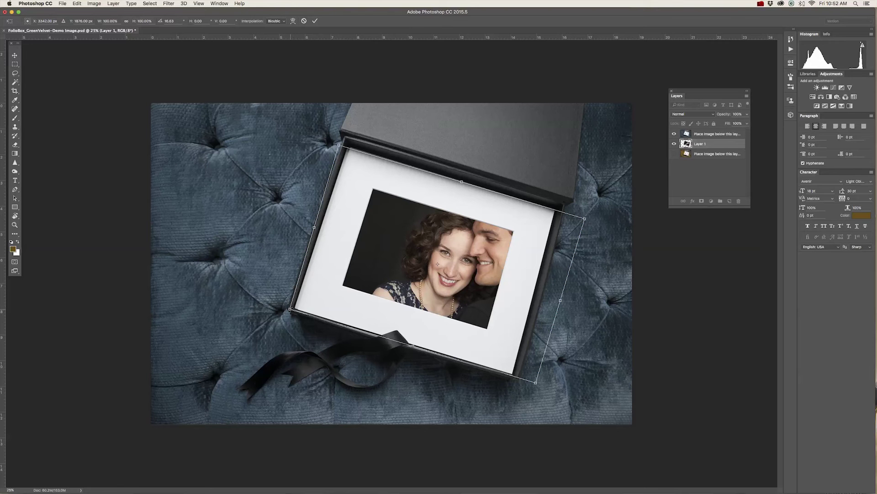
{"action": "left_click_drag", "start_coordinate": [290, 310], "coordinate": [328, 300]}
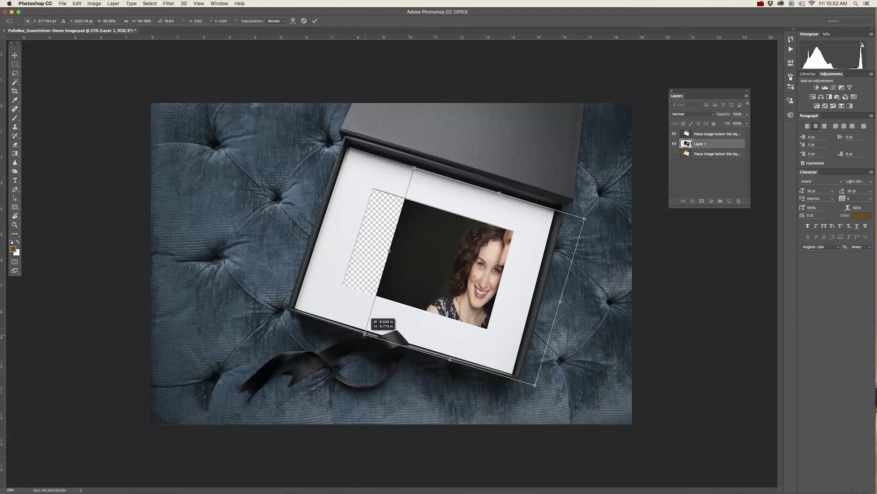
{"action": "left_click_drag", "start_coordinate": [311, 365], "coordinate": [297, 274]}
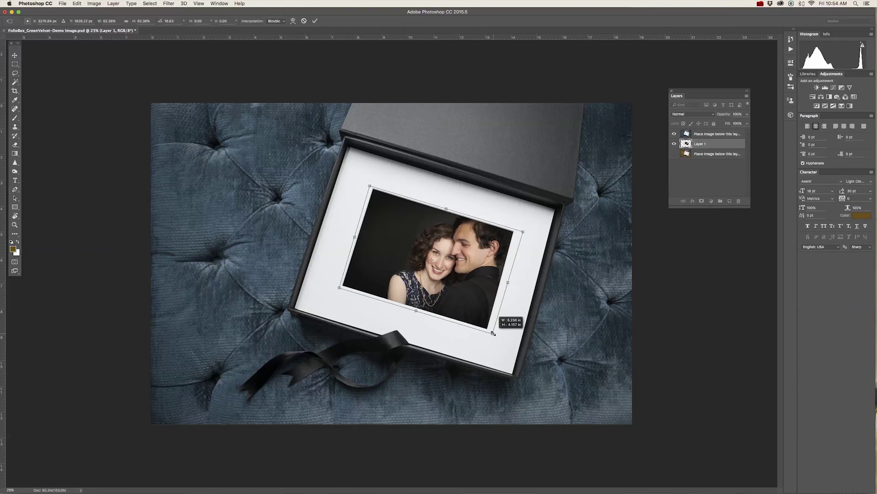
{"action": "left_click_drag", "start_coordinate": [493, 333], "coordinate": [492, 333]}
{"action": "left_click_drag", "start_coordinate": [493, 333], "coordinate": [489, 322]}
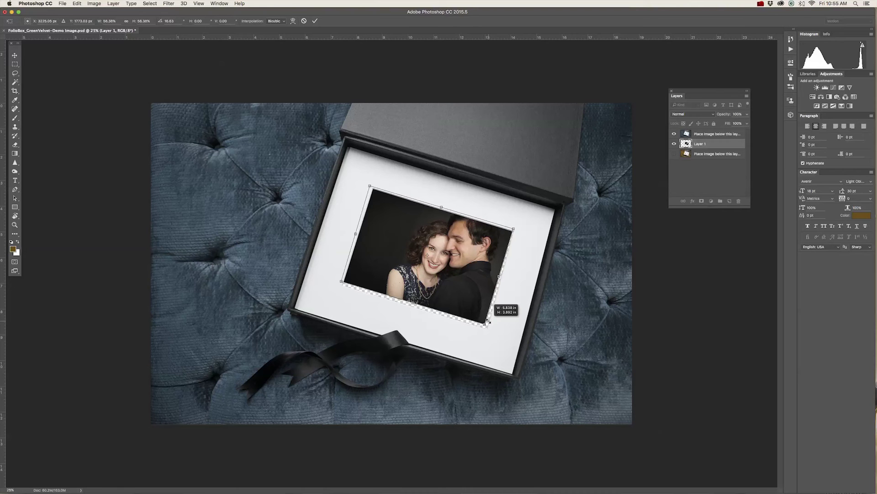
{"action": "left_click_drag", "start_coordinate": [488, 322], "coordinate": [493, 334]}
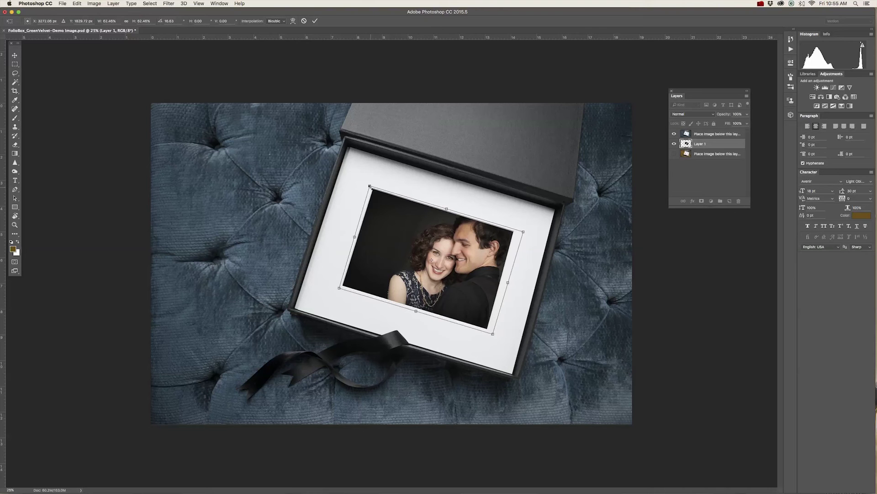
{"action": "left_click_drag", "start_coordinate": [445, 230], "coordinate": [444, 227]}
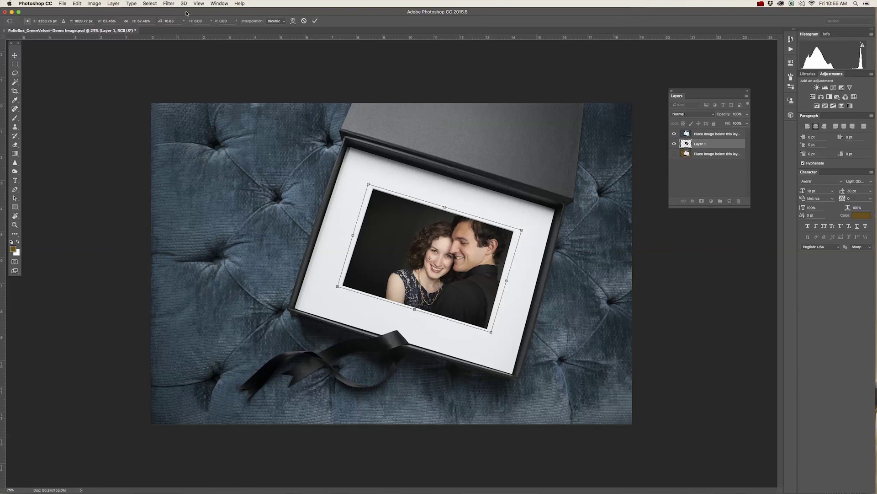
Adjust the photo's perspective by nudging its upper-left corner slightly inward toward the mat opening
{"action": "left_click", "coordinate": [101, 5]}
{"action": "mouse_move", "coordinate": [77, 4]}
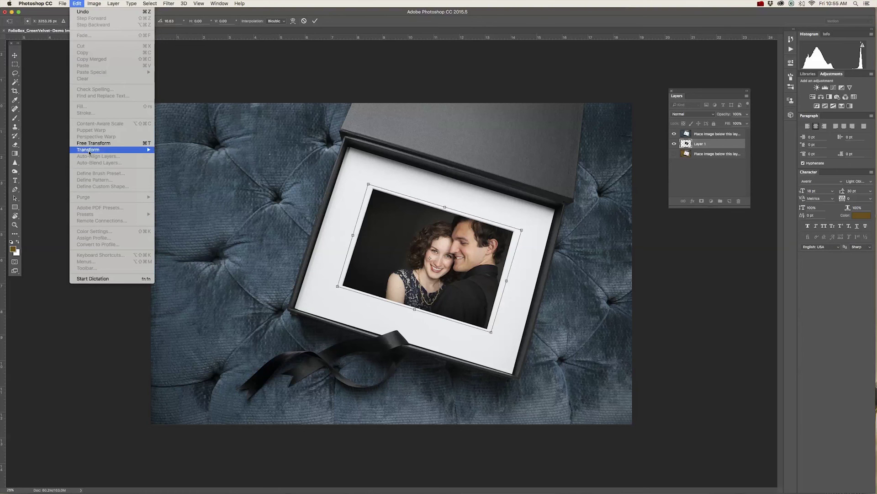
{"action": "left_click", "coordinate": [308, 122]}
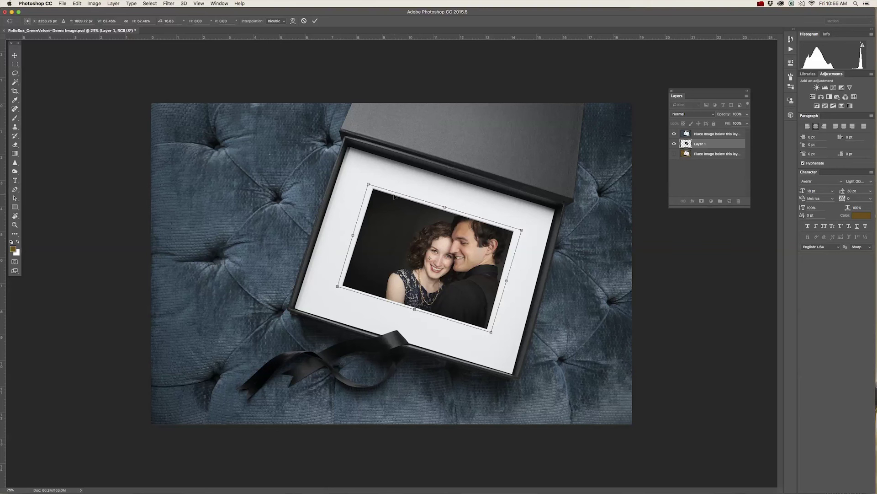
{"action": "left_click", "coordinate": [76, 4]}
{"action": "mouse_move", "coordinate": [137, 149]}
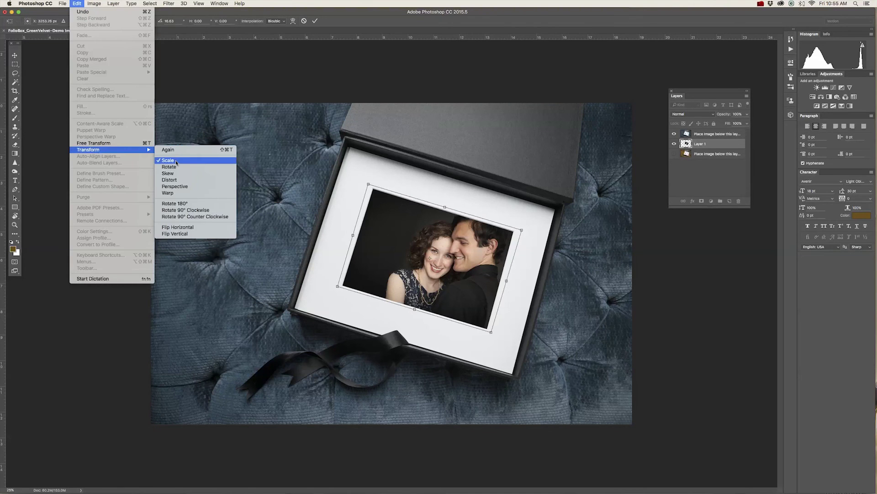
{"action": "left_click", "coordinate": [175, 186]}
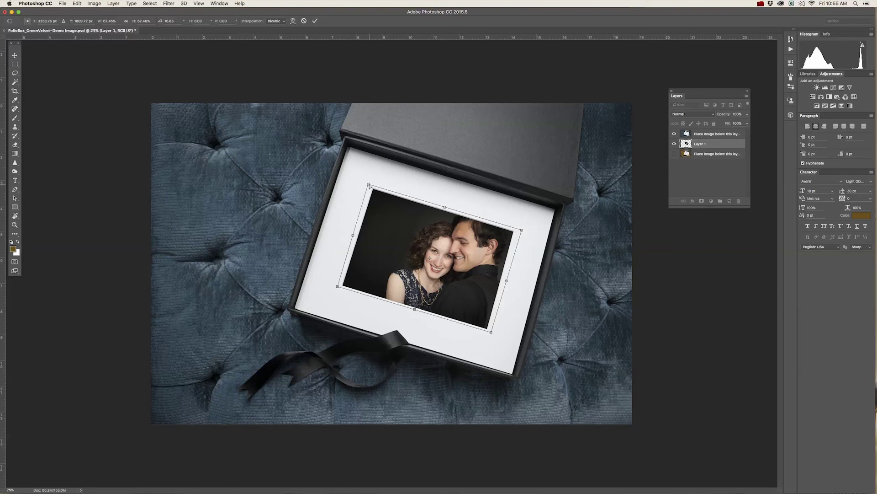
{"action": "left_click_drag", "start_coordinate": [371, 186], "coordinate": [370, 191]}
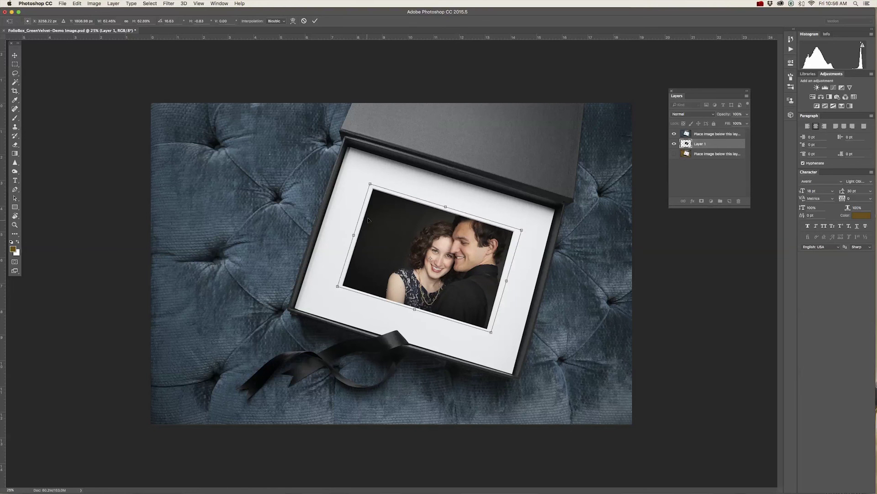
Nudge the photo's upper-right corner slightly inward toward the mat opening and apply the transformation
{"action": "left_click_drag", "start_coordinate": [523, 233], "coordinate": [519, 232]}
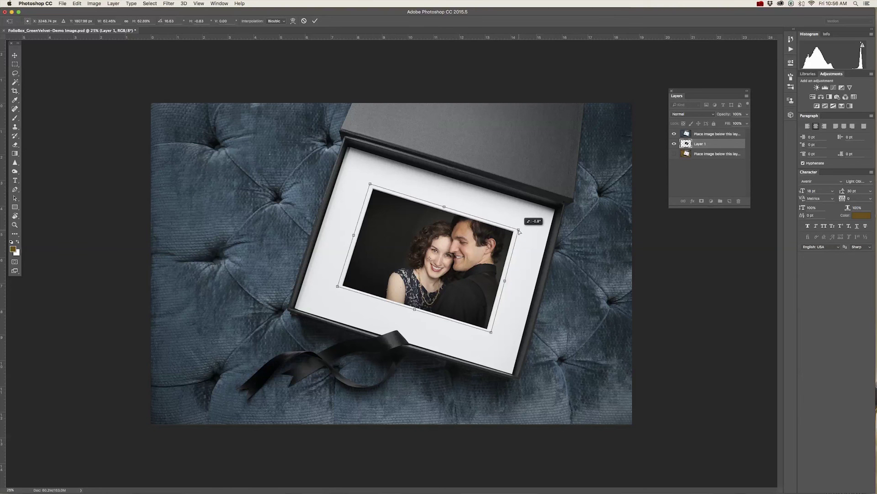
{"action": "left_click_drag", "start_coordinate": [519, 231], "coordinate": [519, 232]}
{"action": "left_click", "coordinate": [15, 56]}
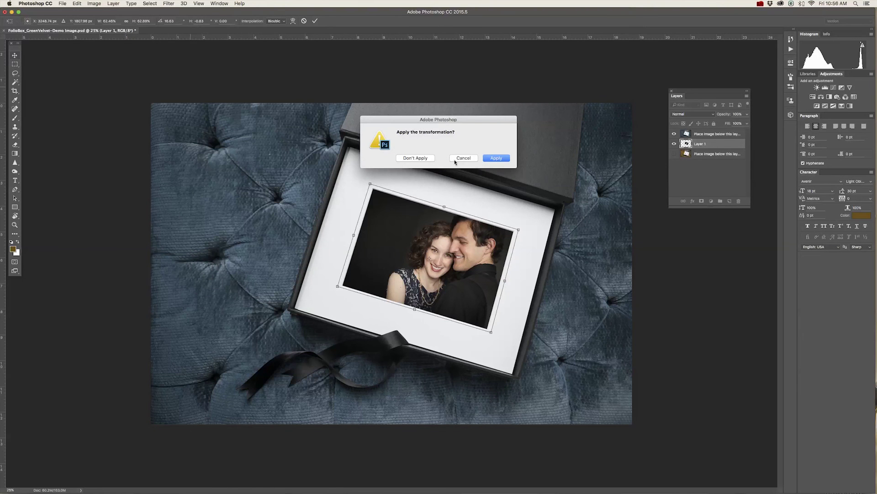
{"action": "left_click", "coordinate": [499, 159]}
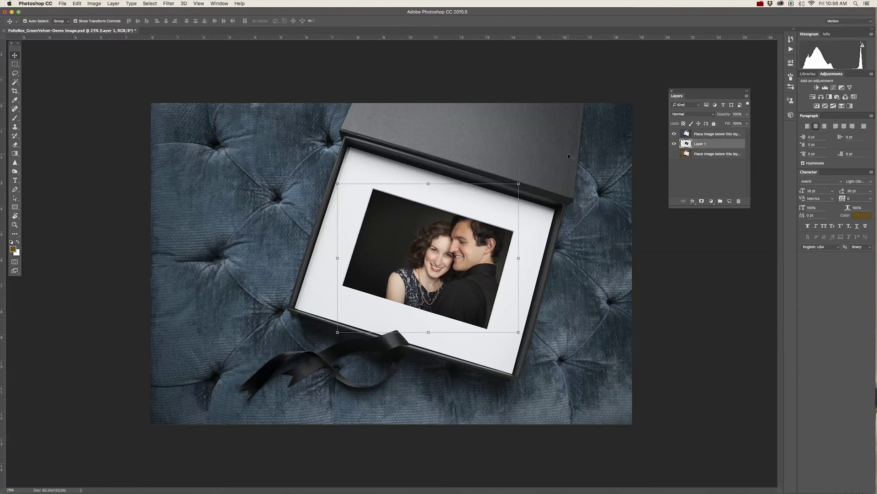
Deselect the layers and flatten the mockup image, discarding the hidden layers
{"action": "key", "text": "super+alt+a"}
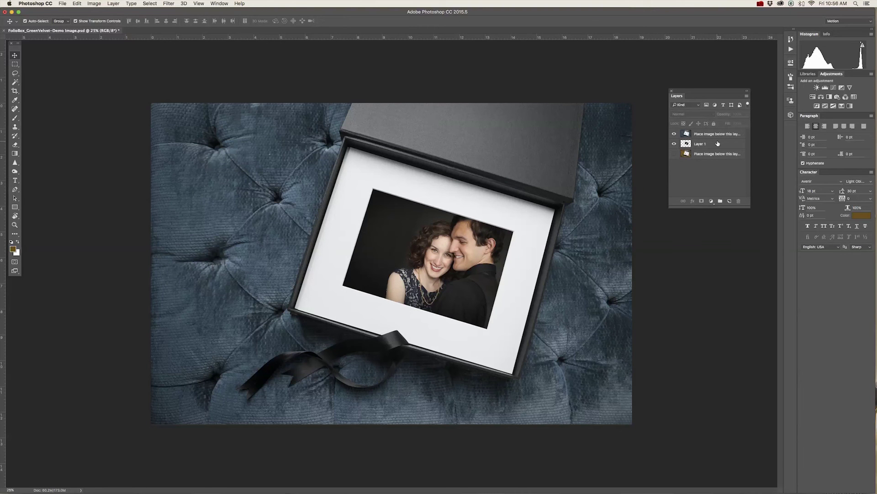
{"action": "left_click", "coordinate": [112, 4]}
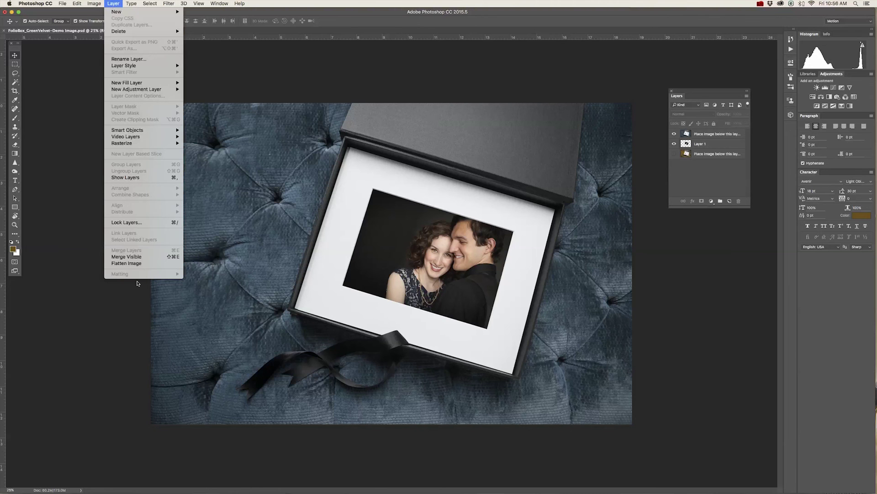
{"action": "left_click", "coordinate": [227, 256]}
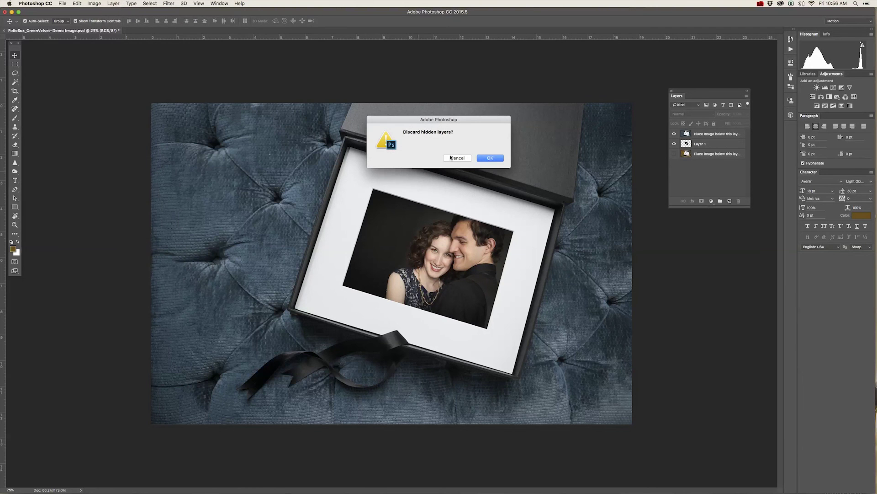
{"action": "left_click", "coordinate": [490, 158]}
Save the flattened mockup as a JPEG named FolioBox_GreenVelvet-Demo Image.jpg in the Product Mock Ups folder
{"action": "left_click", "coordinate": [62, 3]}
{"action": "left_click", "coordinate": [90, 75]}
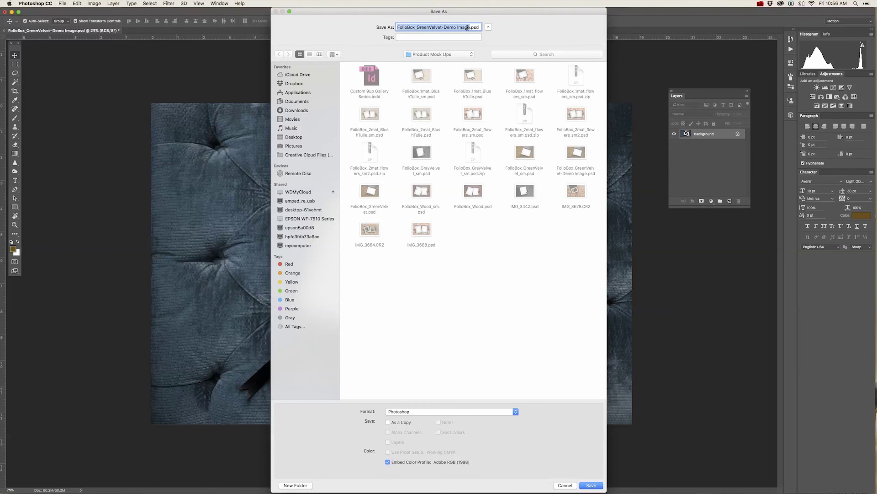
{"action": "left_click", "coordinate": [474, 413]}
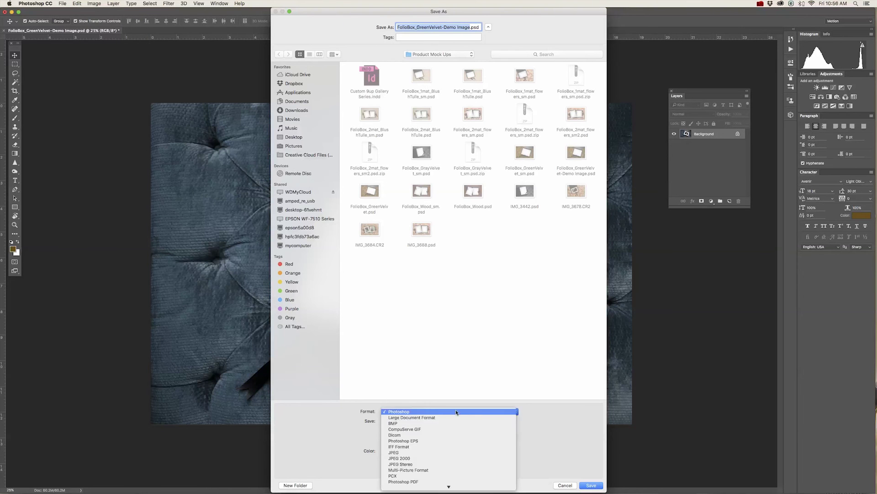
{"action": "left_click", "coordinate": [416, 453]}
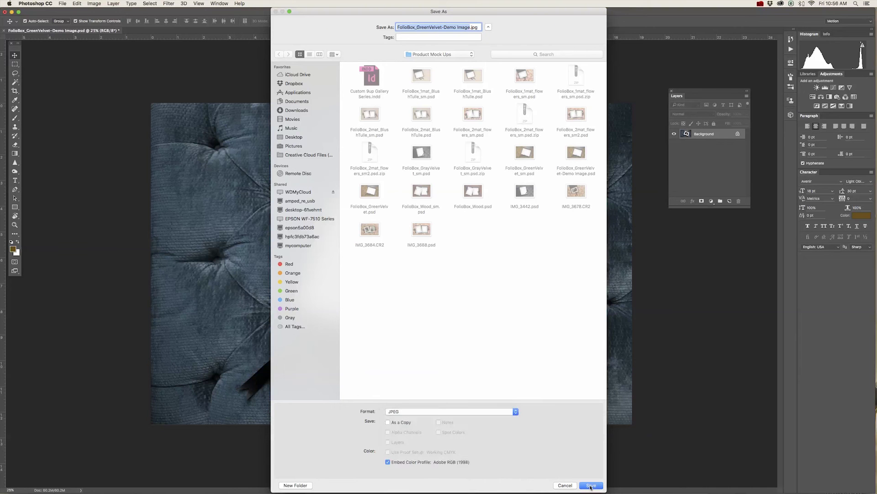
{"action": "left_click", "coordinate": [590, 486]}
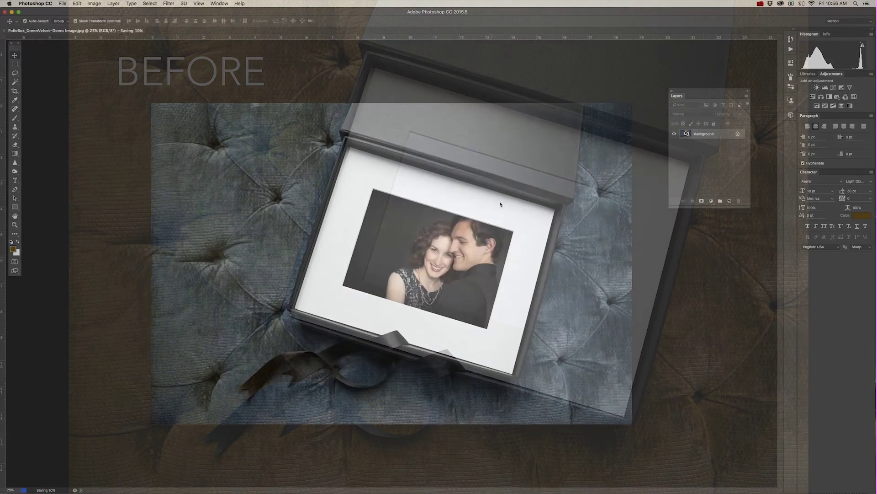